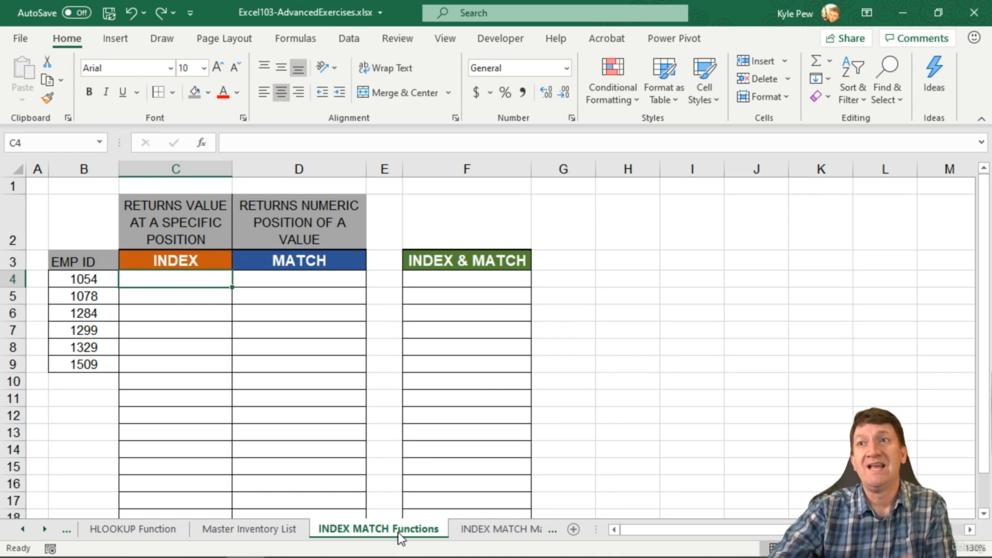
# Examine the arguments of the VLOOKUP formula in cell C3 on the VLOOKUP Function sheet.
pyautogui.click(22, 529)
pyautogui.click(23, 530)
pyautogui.click(125, 531)
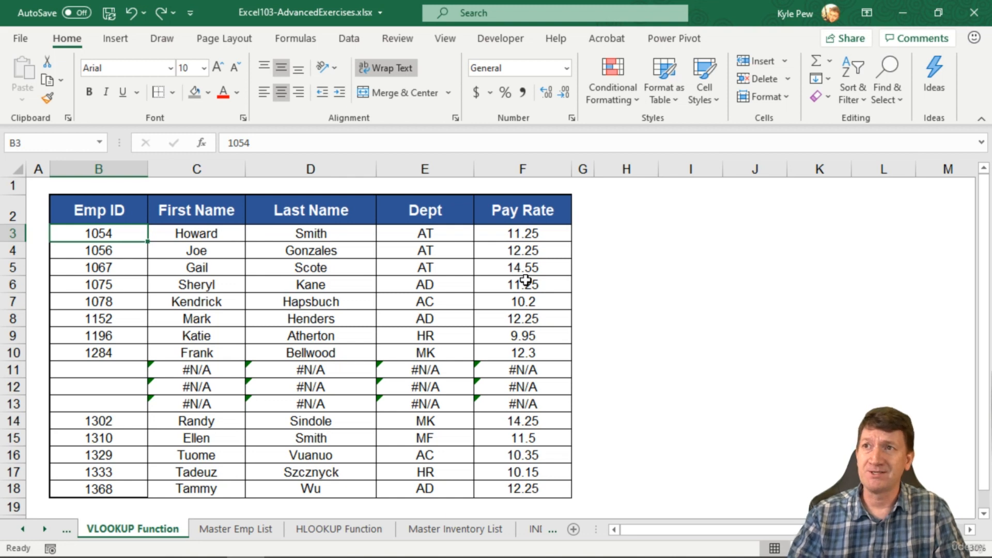
pyautogui.click(211, 237)
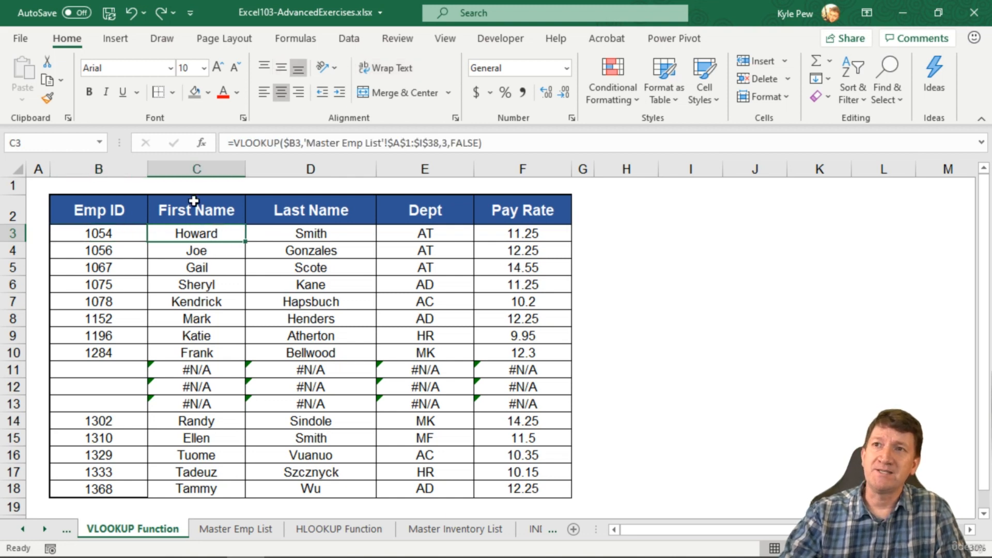
pyautogui.click(204, 144)
pyautogui.moveTo(282, 274); pyautogui.dragTo(382, 232)
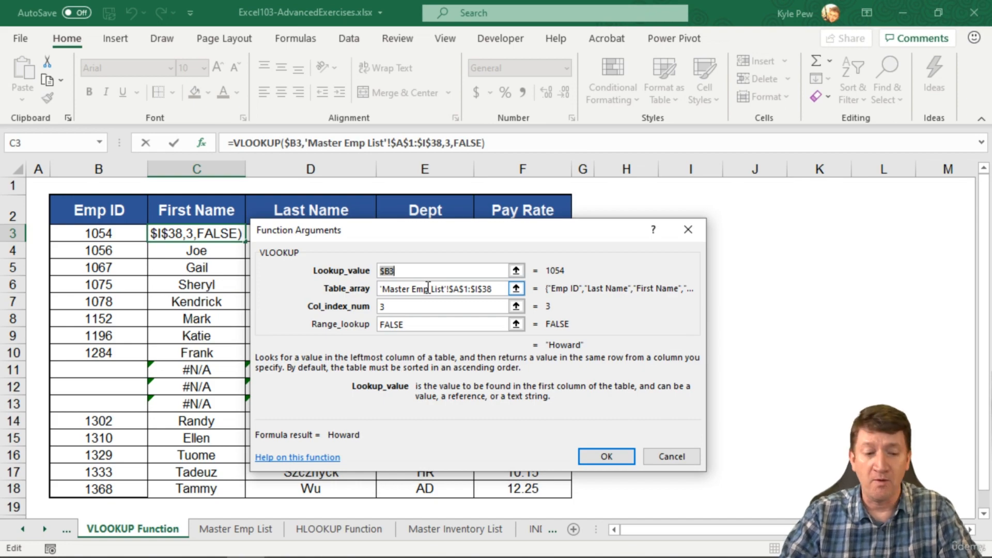
pyautogui.press('Return')
# Move the Emp ID column on the Master Emp List sheet to between Dept and E-mail.
pyautogui.click(250, 529)
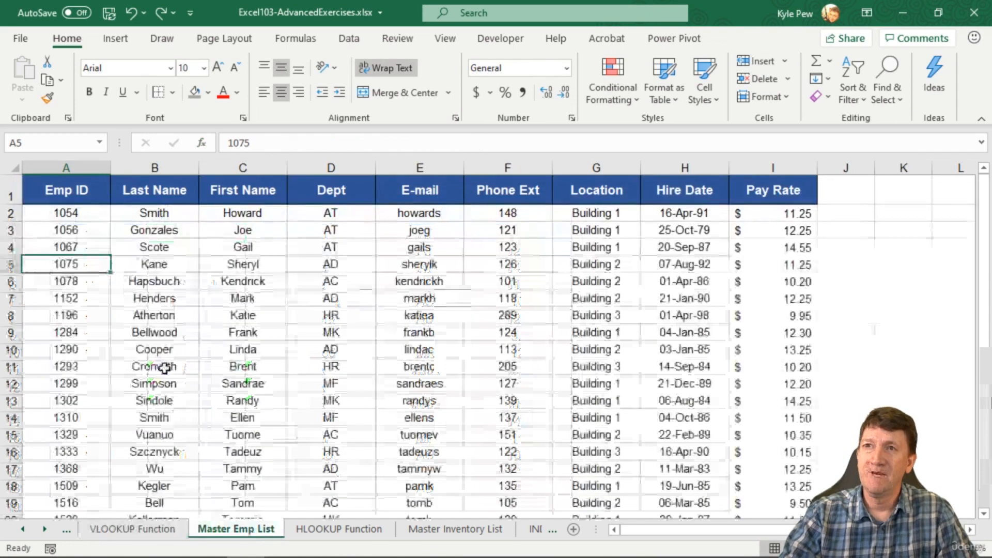
pyautogui.click(71, 166)
pyautogui.moveTo(72, 165); pyautogui.dragTo(407, 164)
pyautogui.click(341, 217)
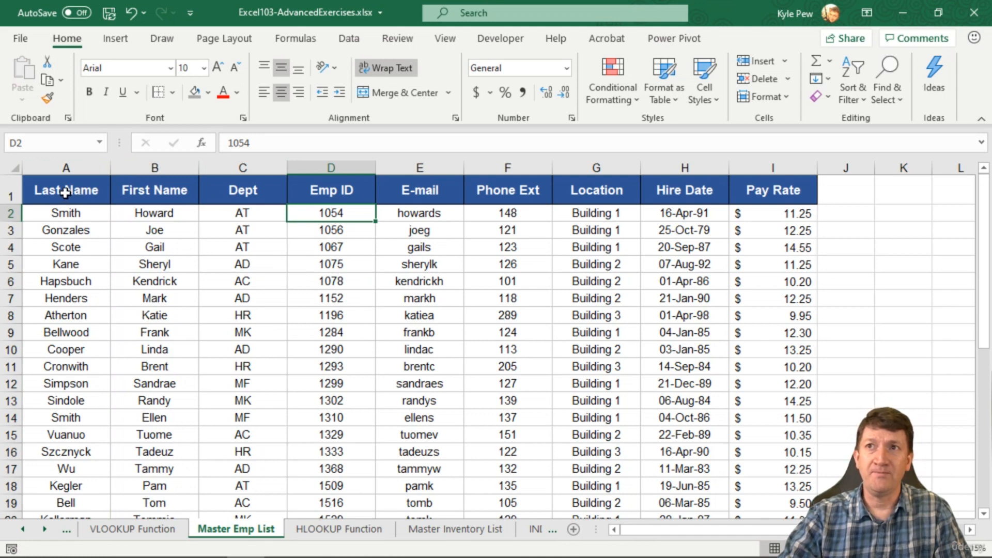
# Compare table ranges starting at Last Name and at Emp ID, and undo the Emp ID column move.
pyautogui.moveTo(62, 191); pyautogui.dragTo(757, 484)
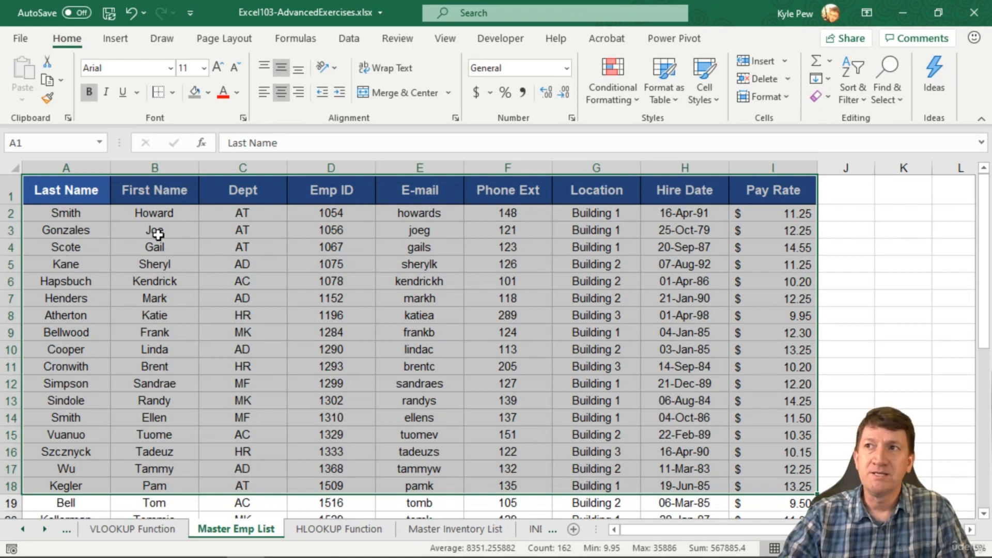
pyautogui.moveTo(343, 193); pyautogui.dragTo(755, 504)
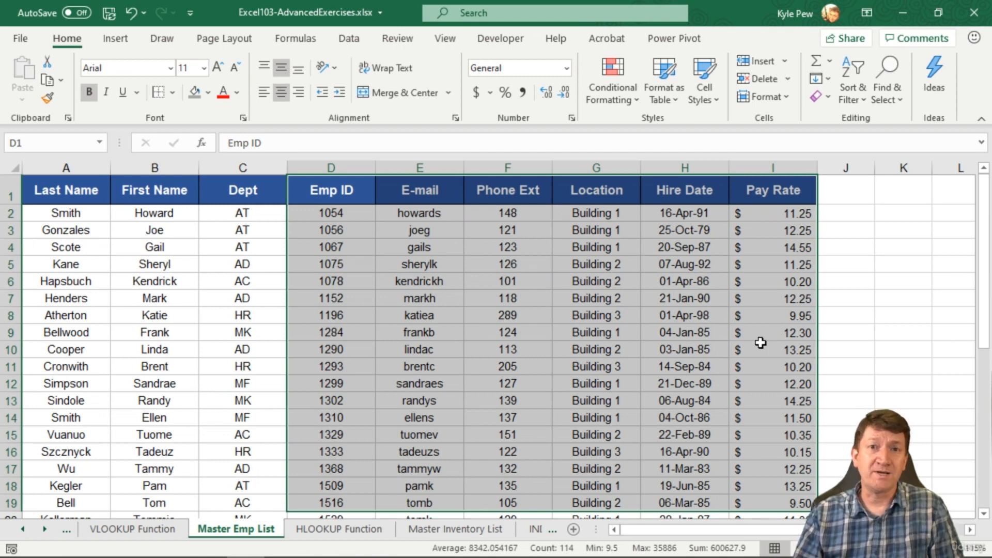
pyautogui.click(341, 210)
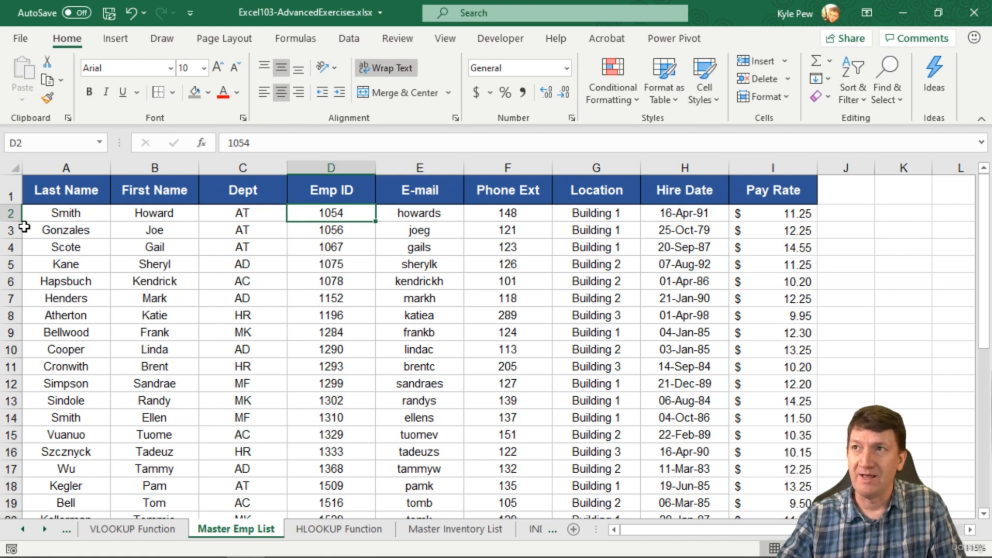
pyautogui.hotkey('ctrl', 'z')
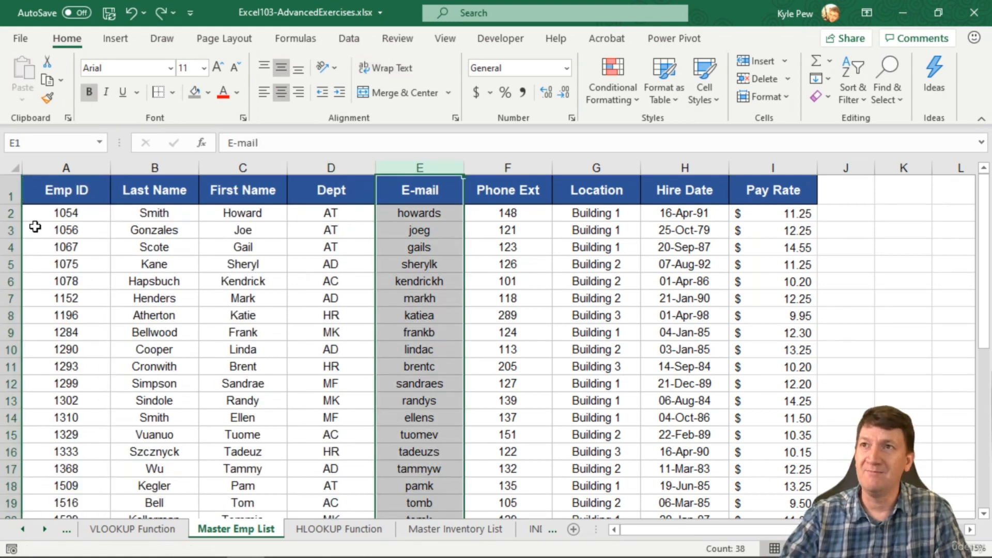
pyautogui.click(83, 212)
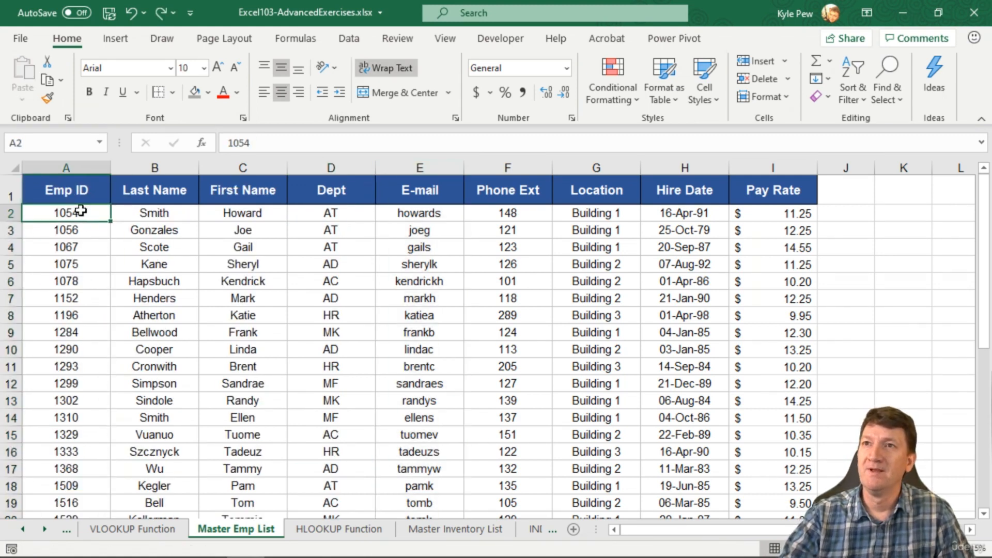
# Review the INDEX MATCH Functions and INDEX MATCH Master Emp List sheets, locating the first name in cell C10.
pyautogui.click(524, 532)
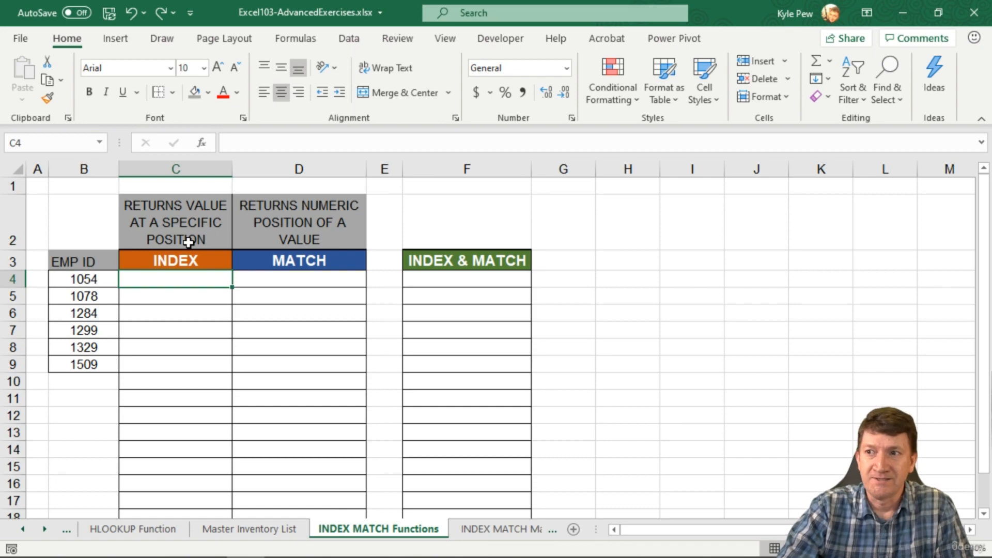
pyautogui.click(458, 530)
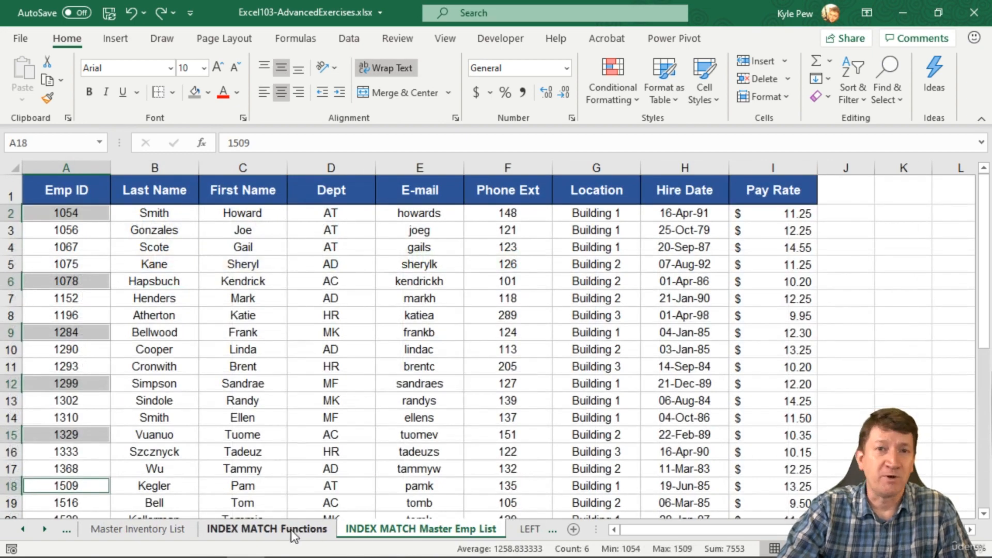
pyautogui.click(248, 529)
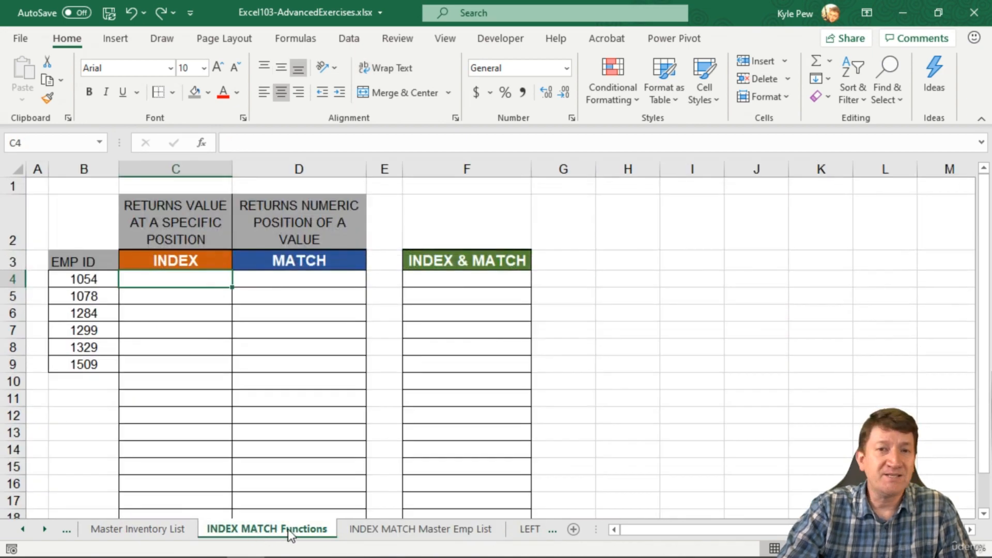
pyautogui.click(369, 530)
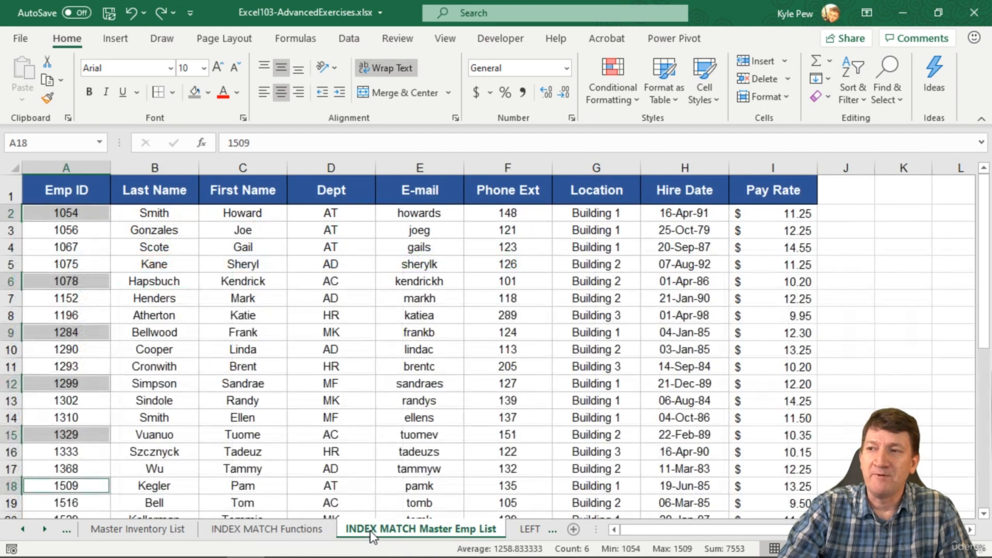
pyautogui.click(87, 215)
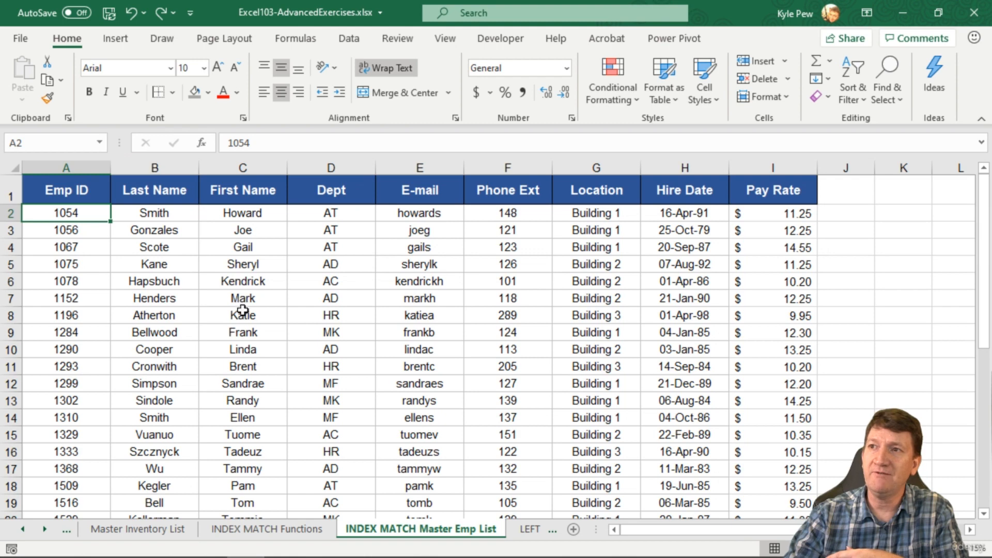
pyautogui.click(227, 354)
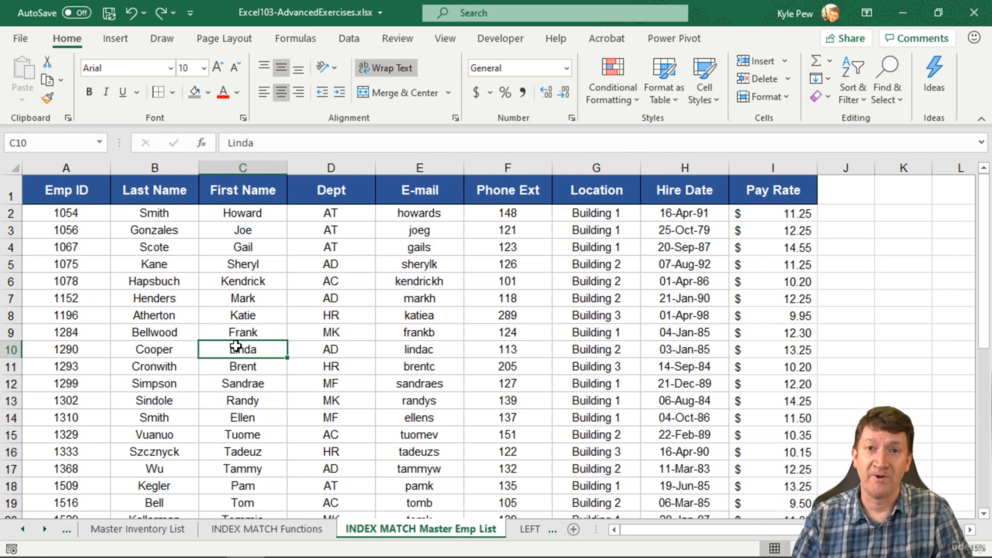
# Start an INDEX function in C4 of the INDEX MATCH Functions sheet, using the array,row_num,column_num argument list.
pyautogui.click(253, 532)
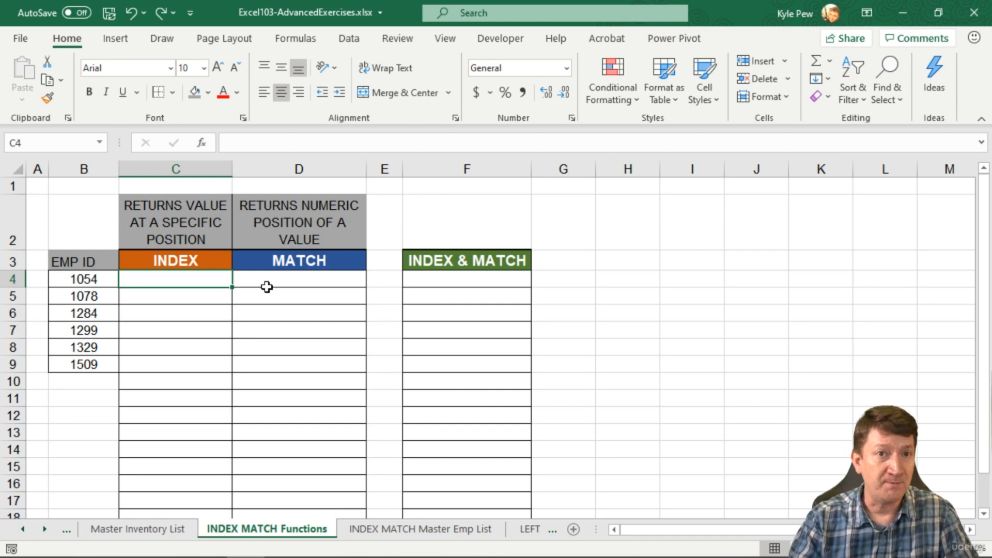
pyautogui.write('=index')
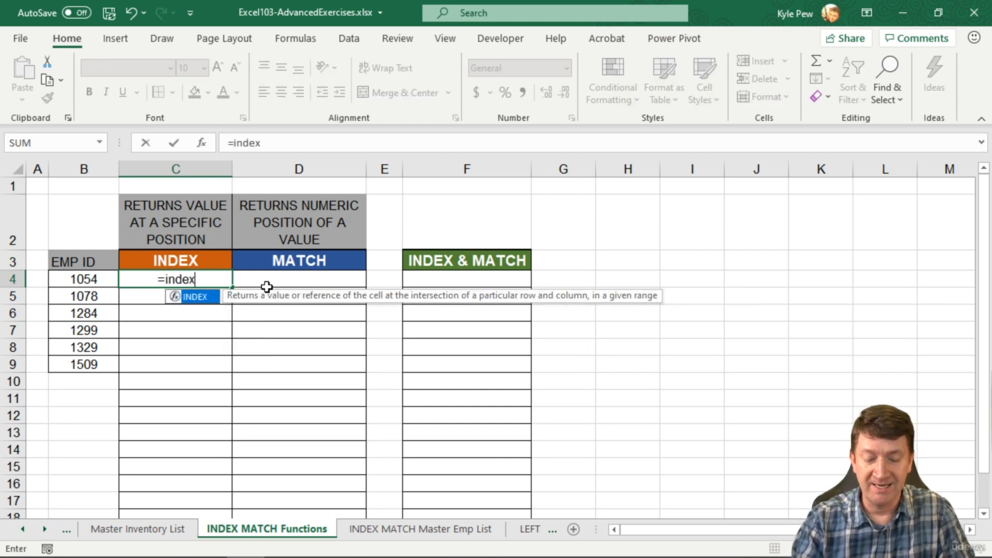
pyautogui.write('(')
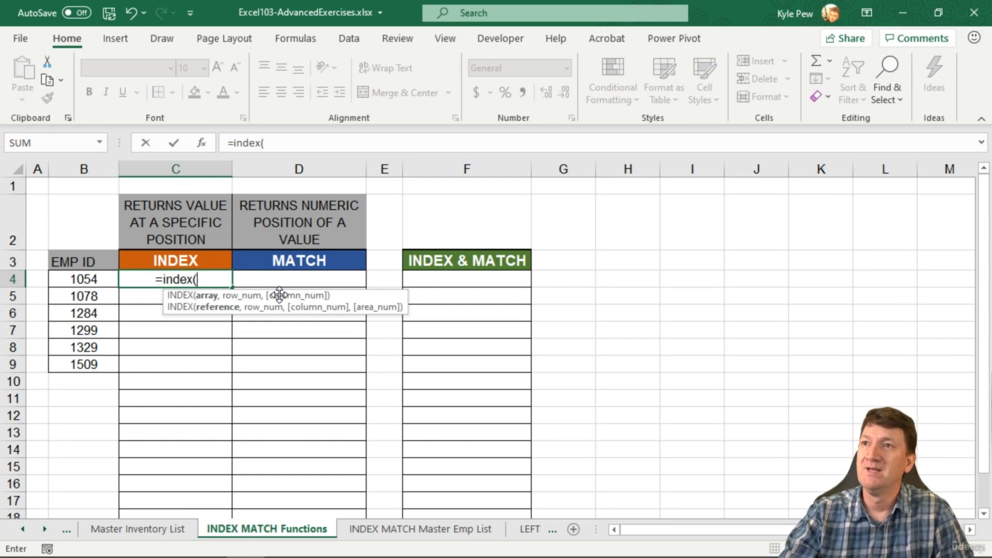
pyautogui.click(220, 282)
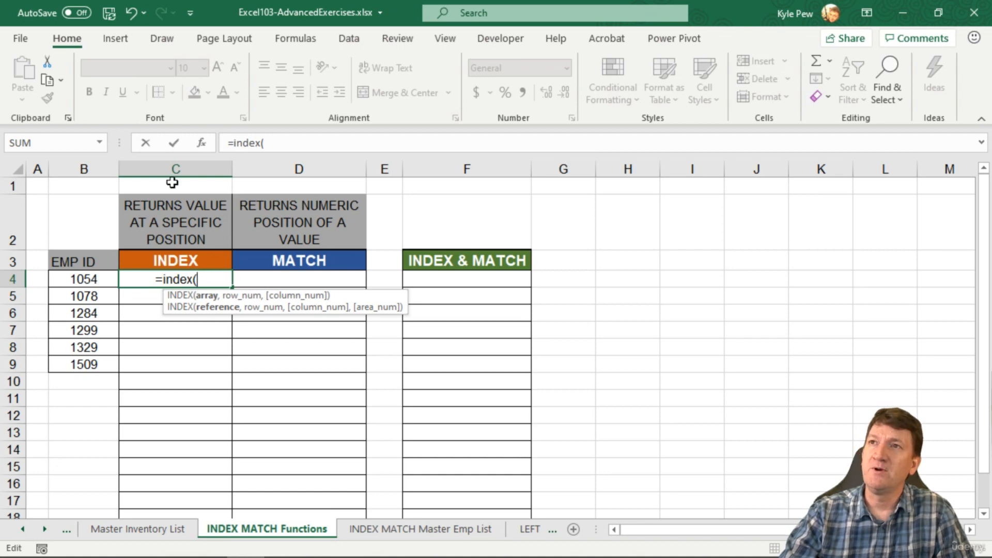
pyautogui.click(201, 143)
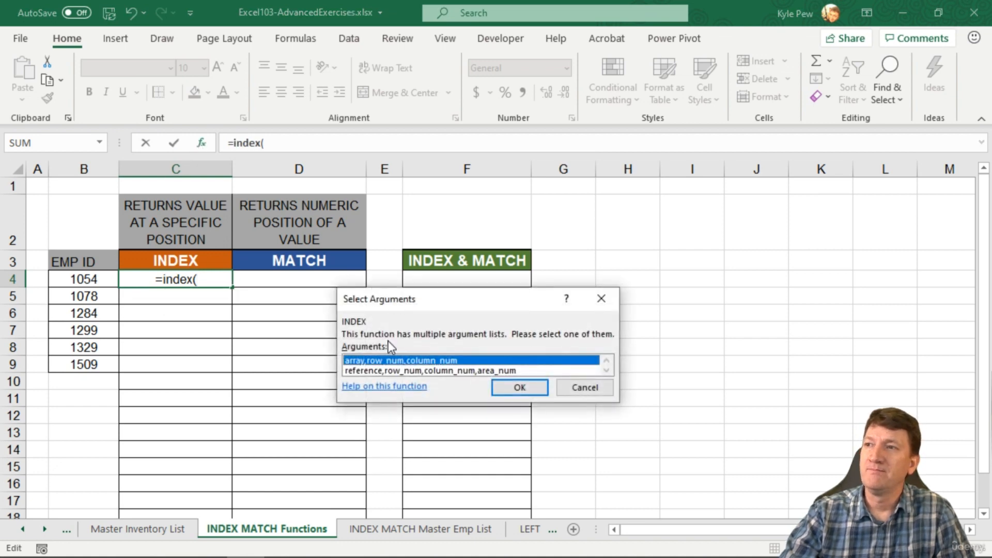
pyautogui.click(520, 392)
pyautogui.moveTo(339, 250); pyautogui.dragTo(332, 222)
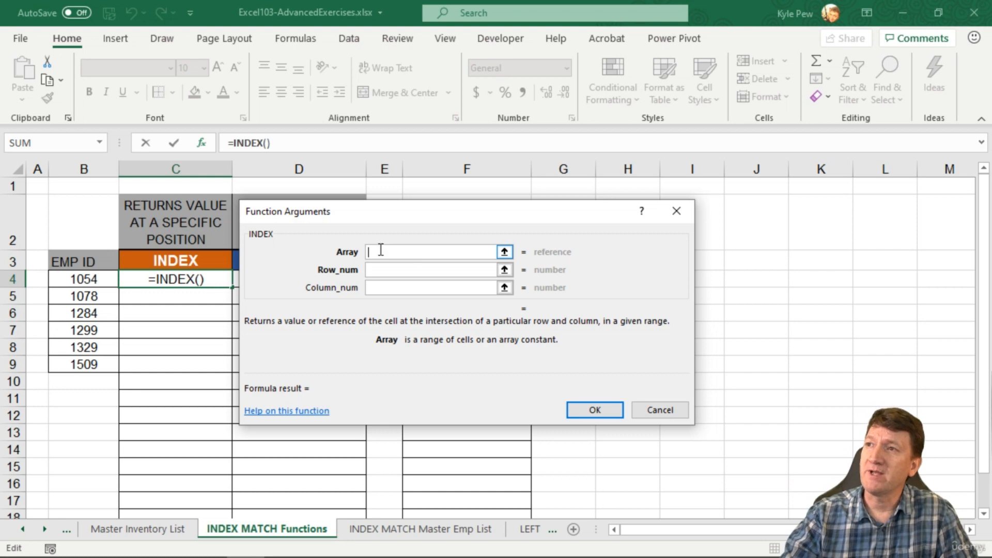
# Complete the INDEX function with array A1:I38 from INDEX MATCH Master Emp List, row number 10 and column number 3.
pyautogui.click(433, 530)
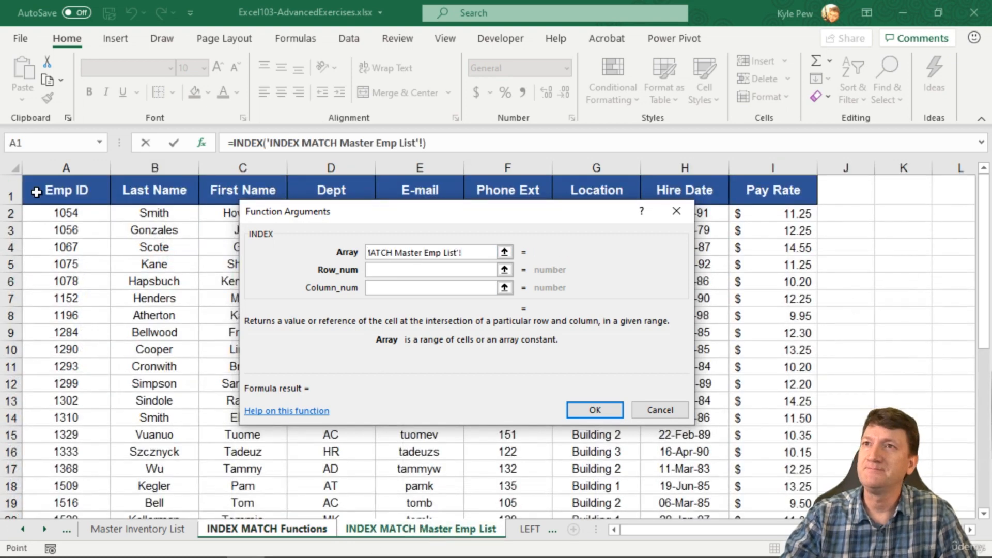
pyautogui.moveTo(52, 191); pyautogui.dragTo(772, 496)
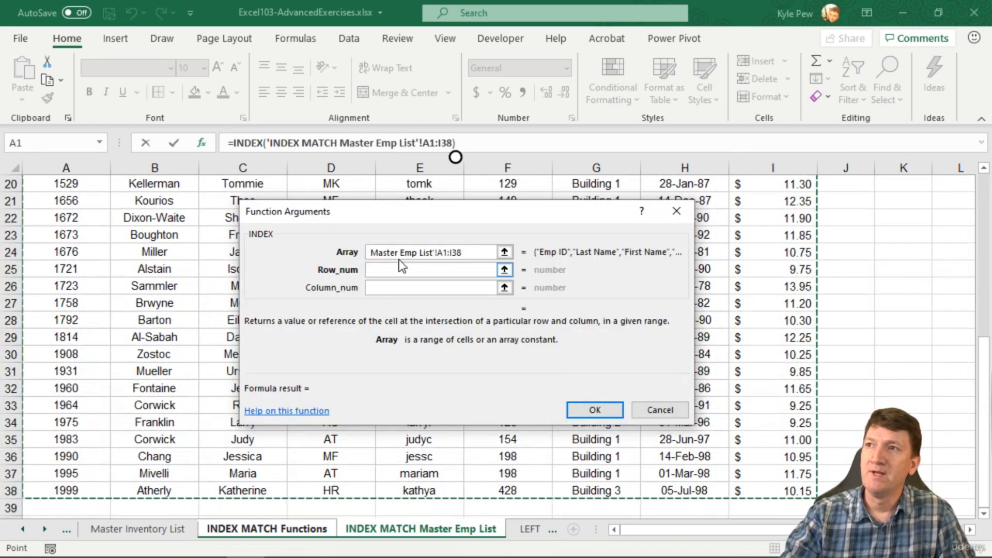
pyautogui.click(387, 271)
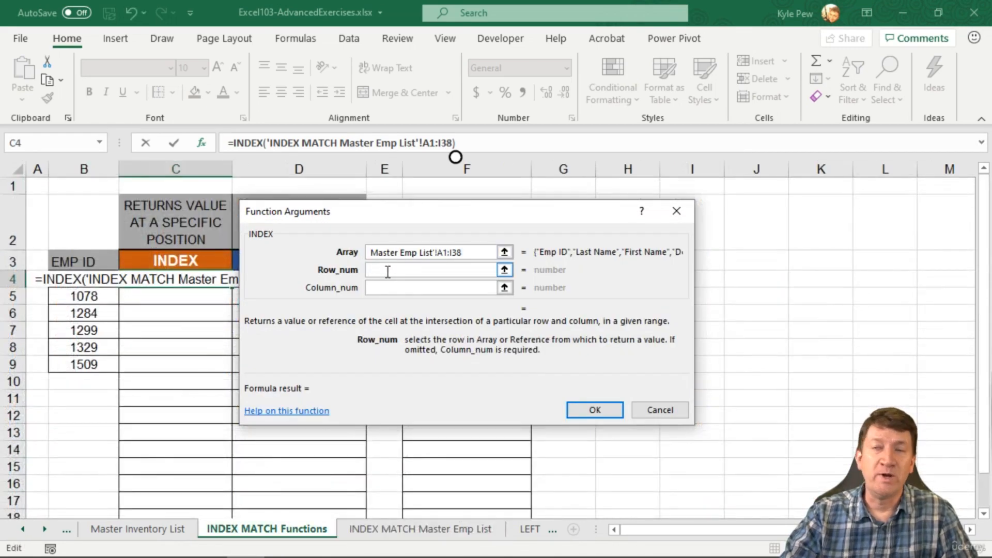
pyautogui.write('10')
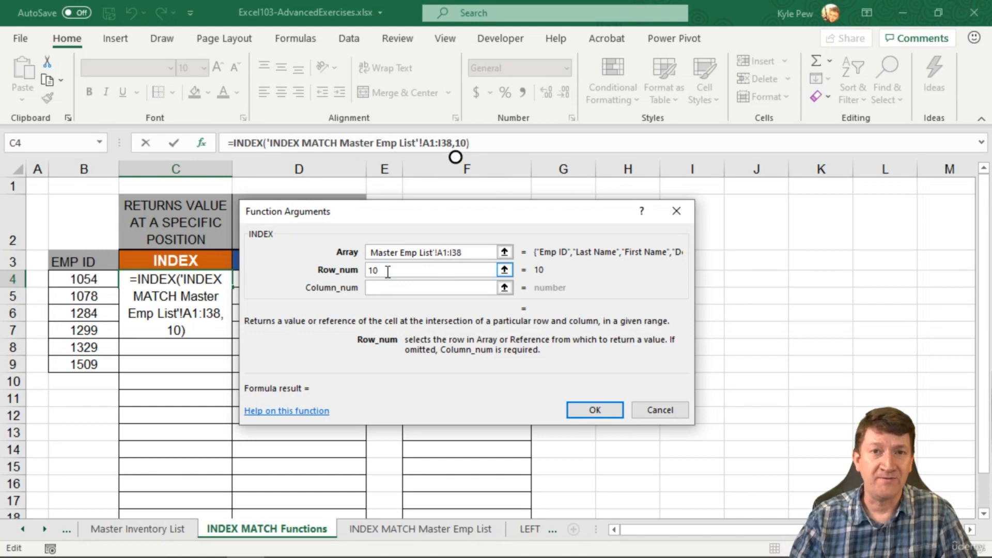
pyautogui.press('Tab')
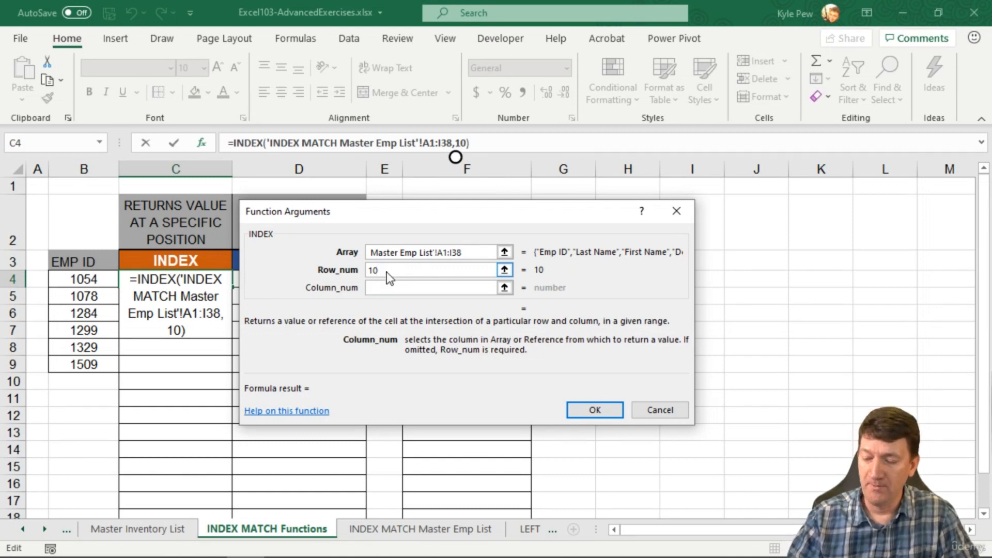
pyautogui.write('3')
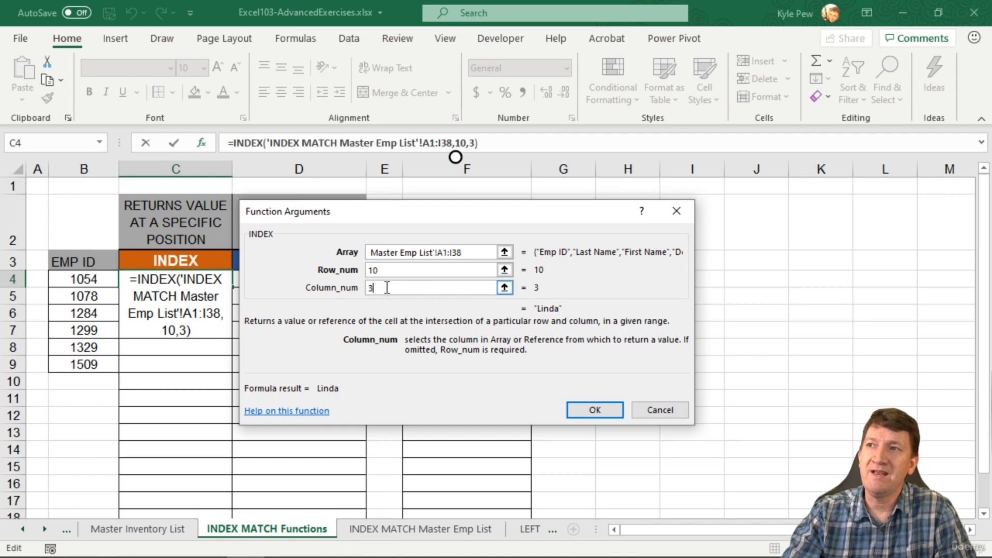
pyautogui.click(589, 409)
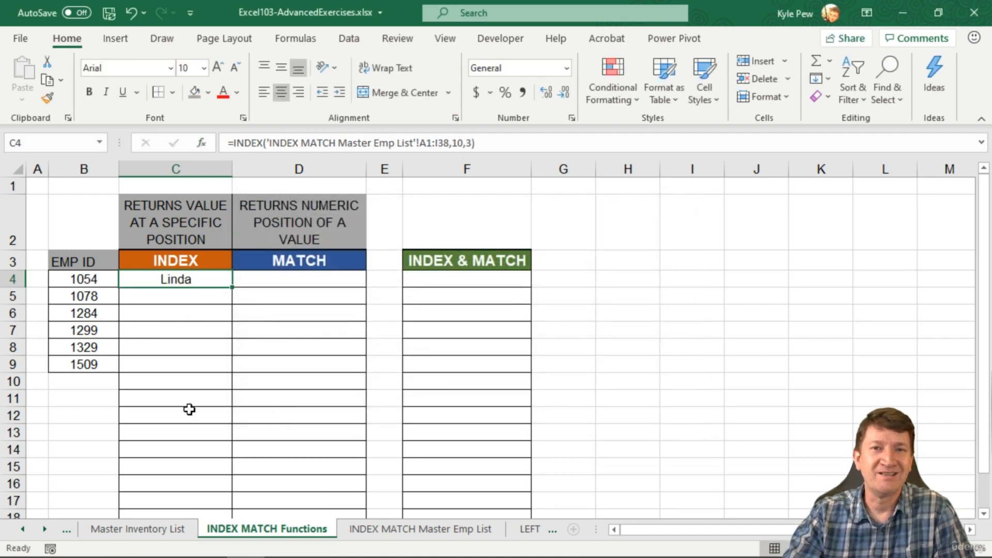
# Try filling the INDEX formula from C4 down to C5, inspect the copied reference and undo the fill.
pyautogui.moveTo(233, 288); pyautogui.dragTo(233, 306)
pyautogui.click(200, 295)
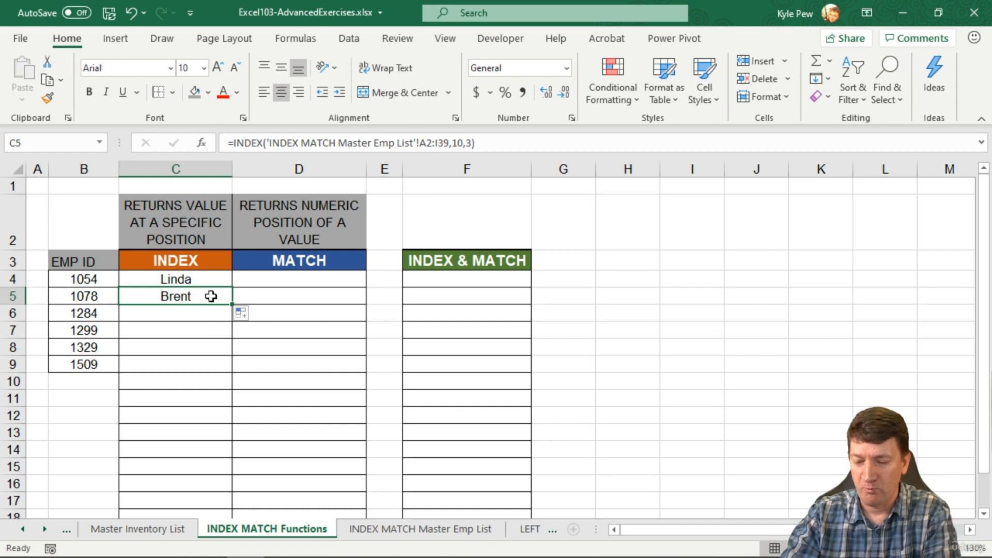
pyautogui.hotkey('ctrl', 'z')
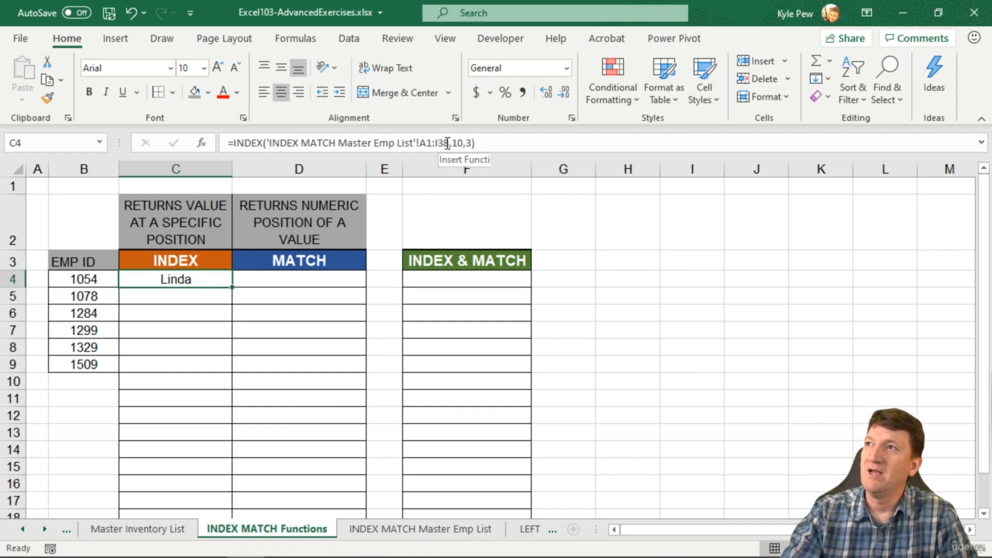
# Make the array reference in C4's INDEX formula absolute as $A$1:$I$38 and fill the formula down to C5.
pyautogui.moveTo(448, 143); pyautogui.dragTo(421, 145)
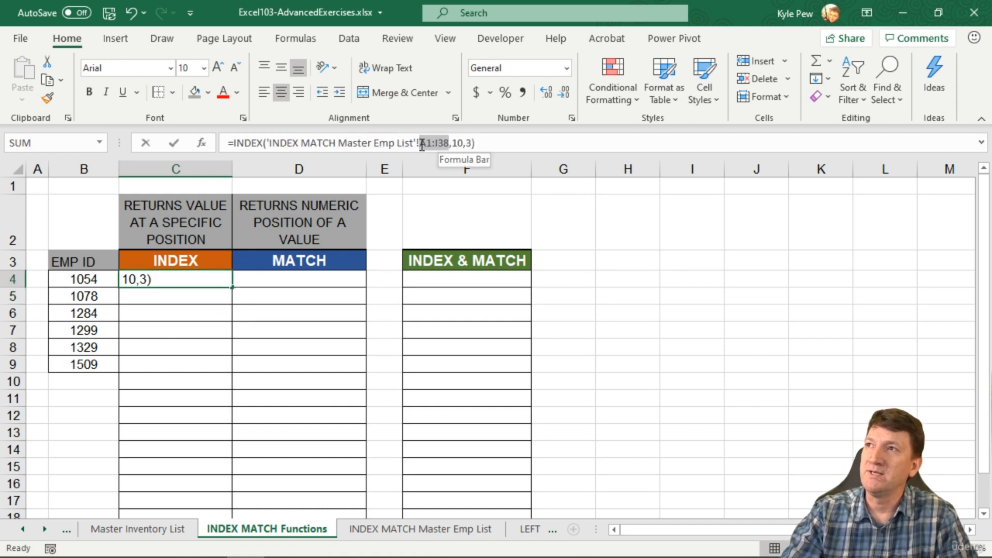
pyautogui.press('F4')
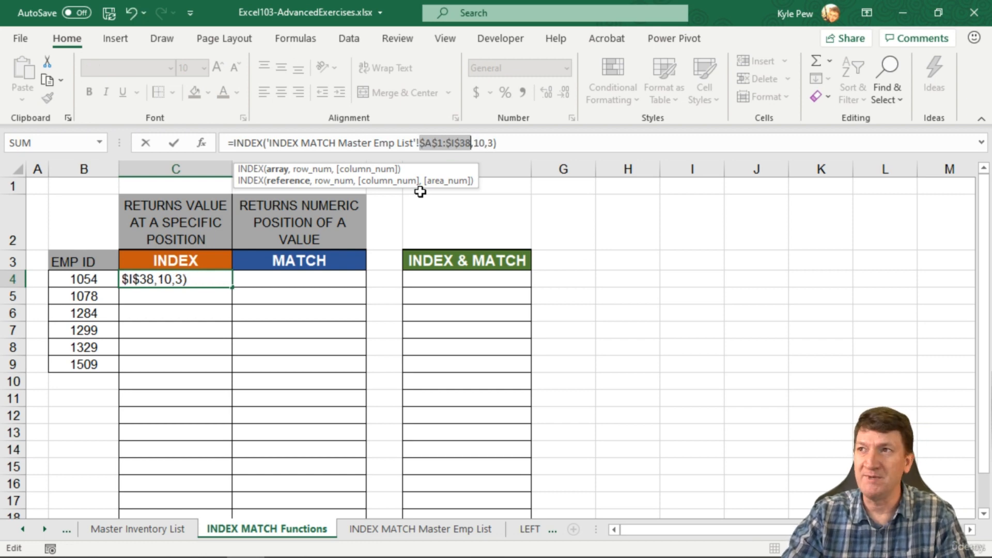
pyautogui.press('Return')
pyautogui.click(188, 281)
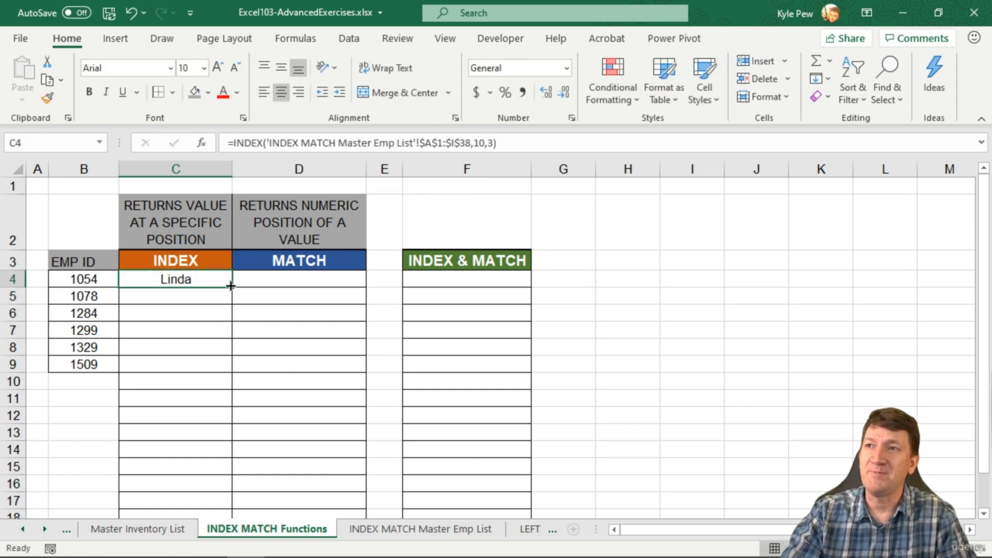
pyautogui.moveTo(230, 286); pyautogui.dragTo(228, 296)
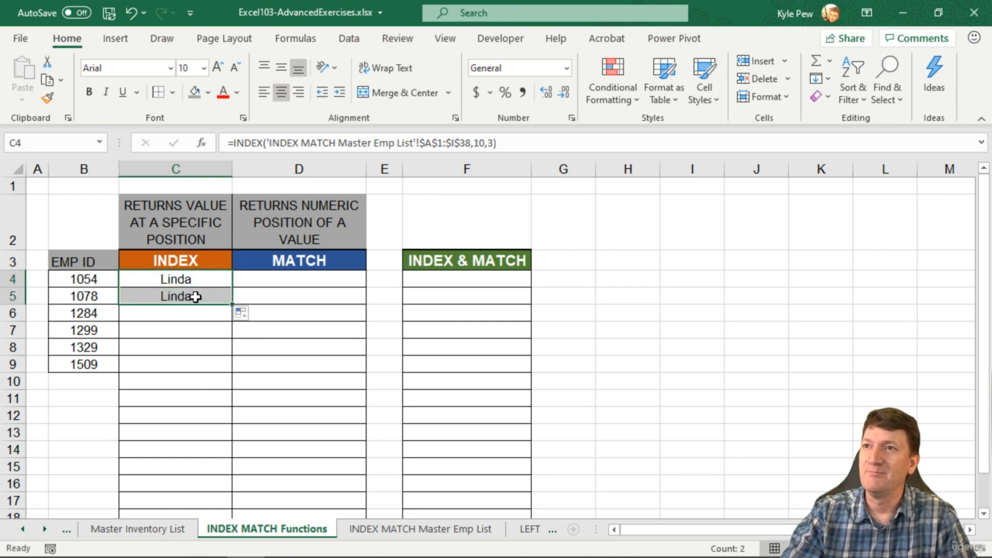
# Change the INDEX formula in C5 to use row number 4 and column number 4.
pyautogui.click(195, 297)
pyautogui.click(483, 143)
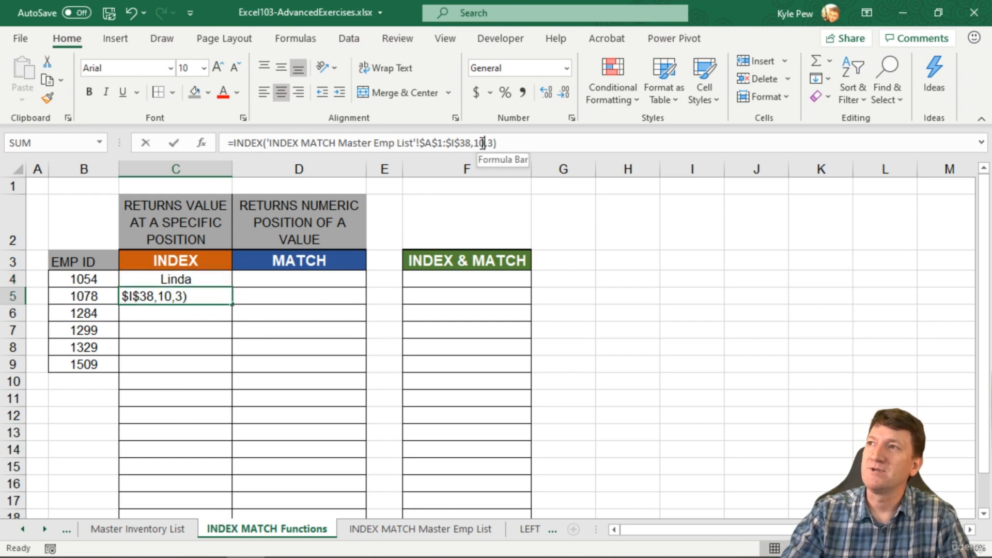
pyautogui.doubleClick(480, 142)
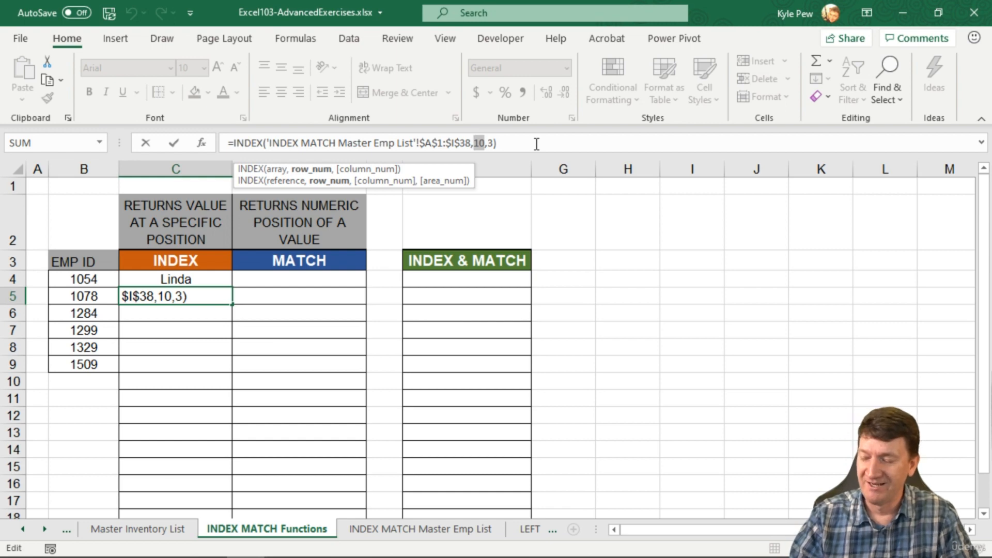
pyautogui.write('4')
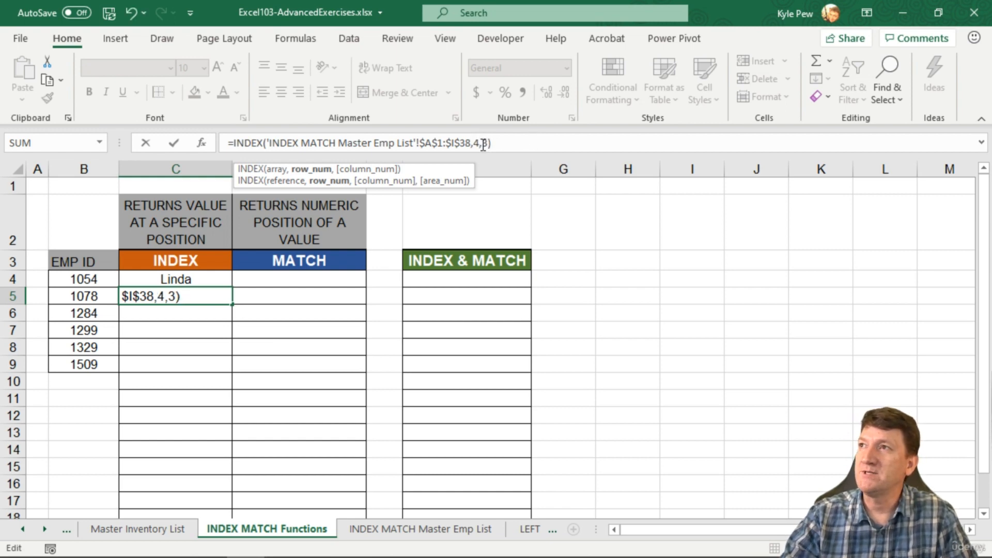
pyautogui.moveTo(480, 143); pyautogui.dragTo(489, 144)
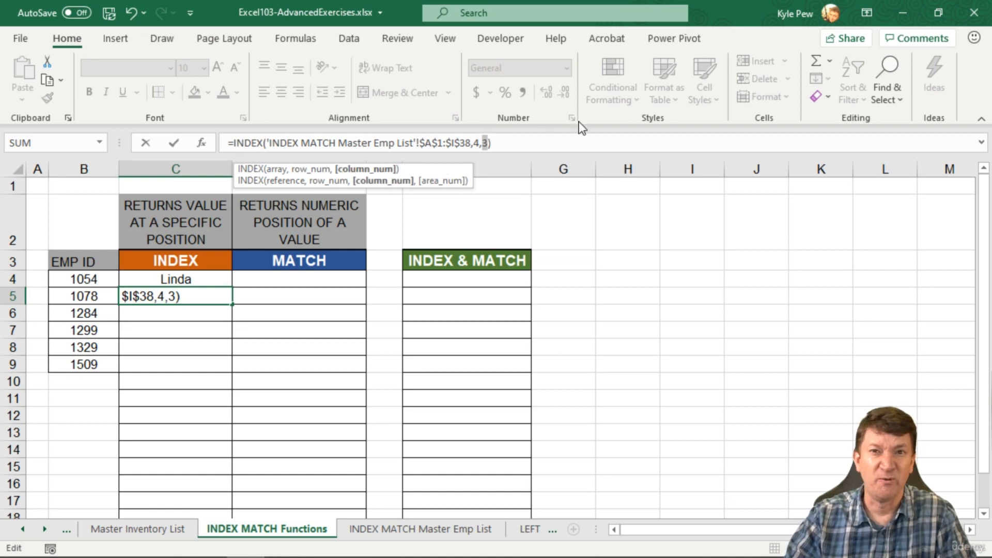
pyautogui.write('4')
pyautogui.press('Return')
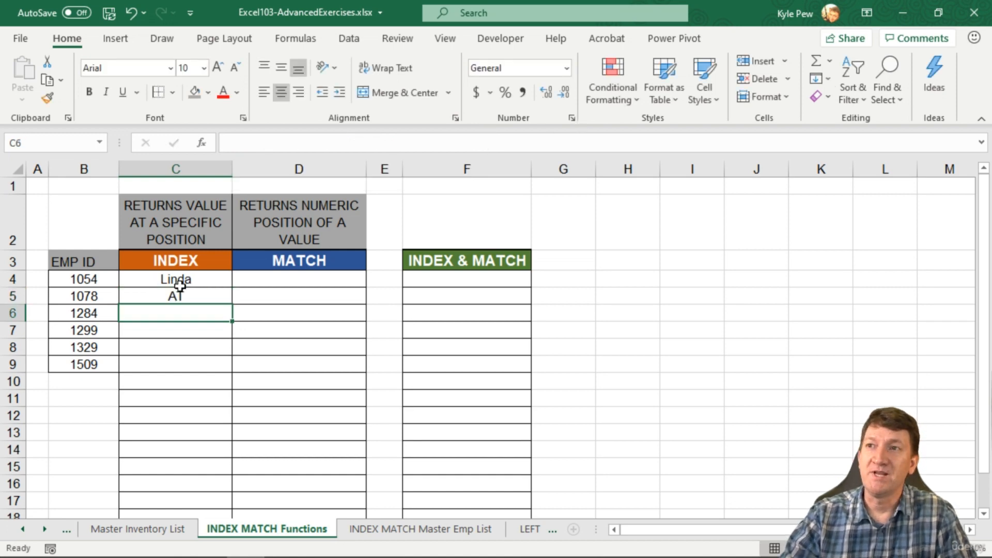
# Check row 4 of the INDEX MATCH Master Emp List sheet, locating its Emp ID cell and the Dept cell in column 4.
pyautogui.click(388, 532)
pyautogui.scroll(2, 253, 258)
pyautogui.scroll(4, 253, 258)
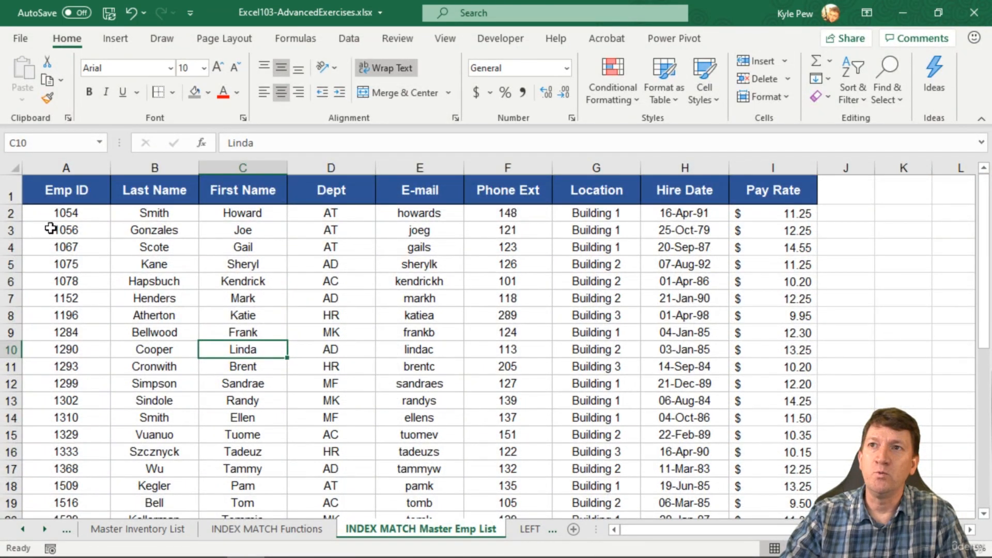
pyautogui.click(55, 248)
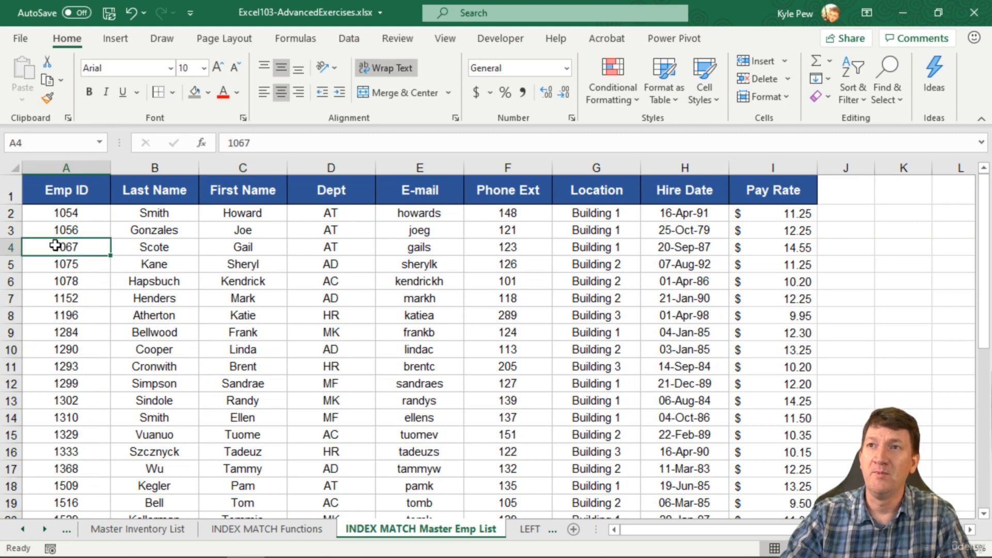
pyautogui.click(331, 246)
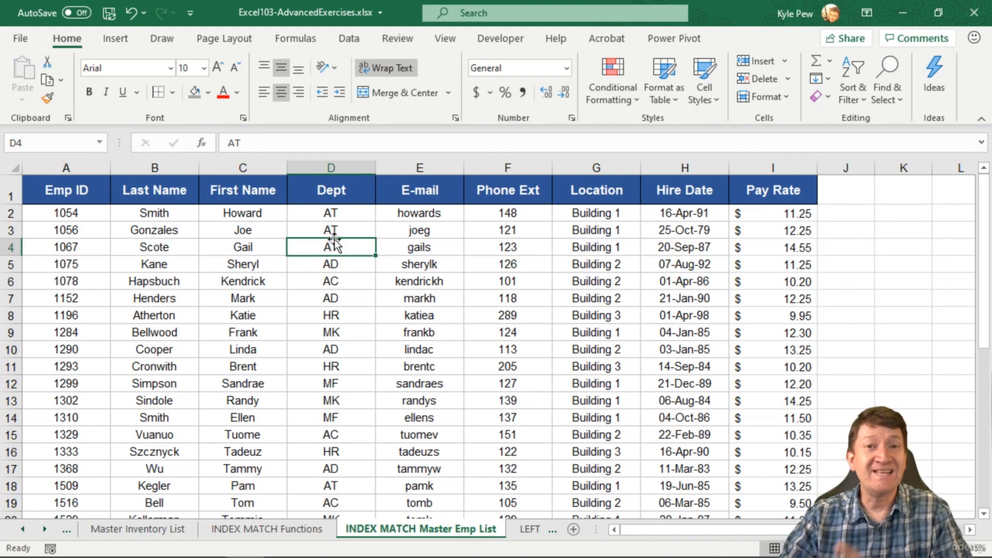
# Return to the INDEX MATCH Functions sheet and open the INDEX formula in C4 for review.
pyautogui.click(267, 529)
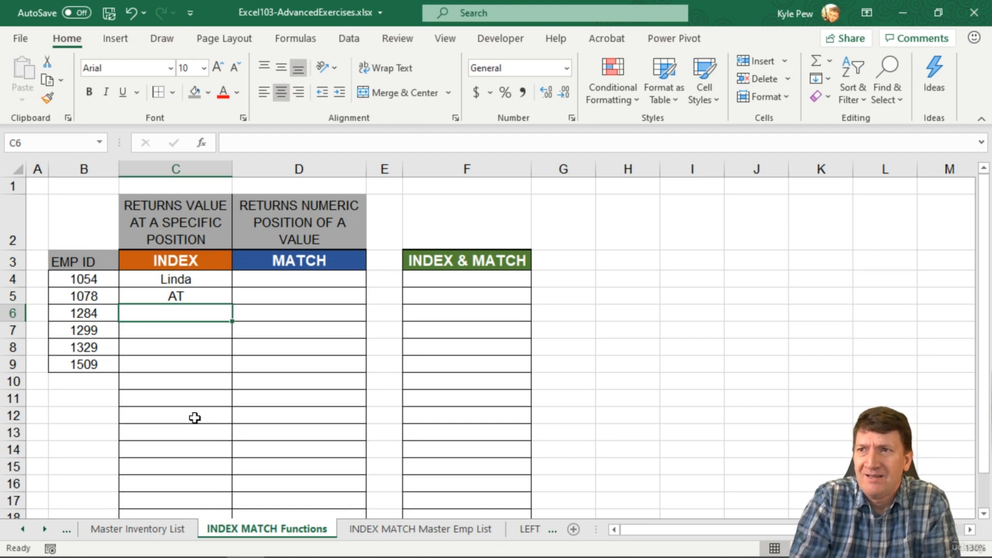
pyautogui.doubleClick(201, 280)
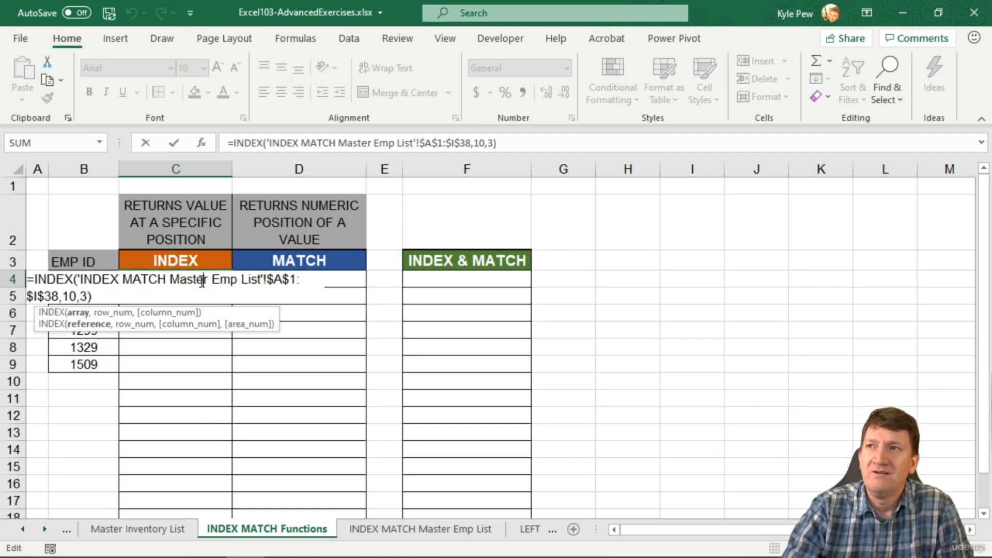